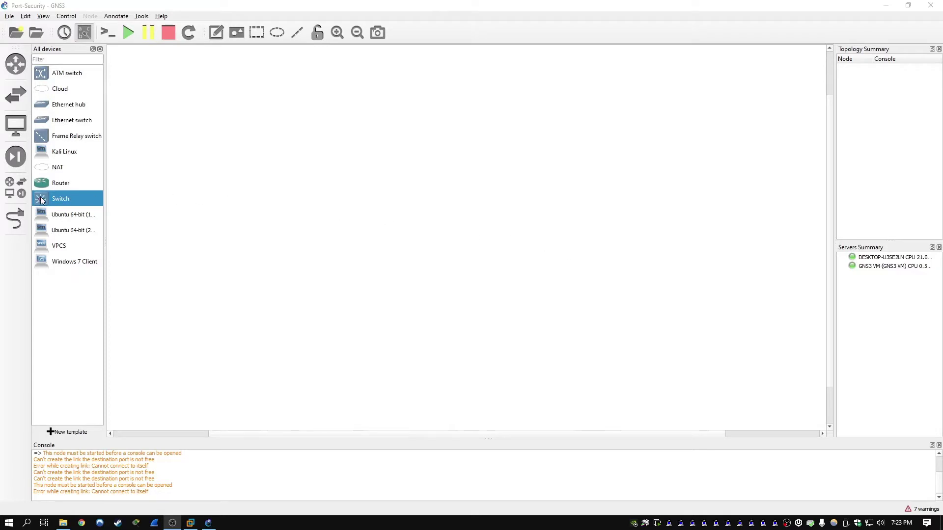
# Add a switch to the canvas and rename it SW1.
pyautogui.moveTo(42, 200); pyautogui.dragTo(397, 181)
pyautogui.doubleClick(386, 149)
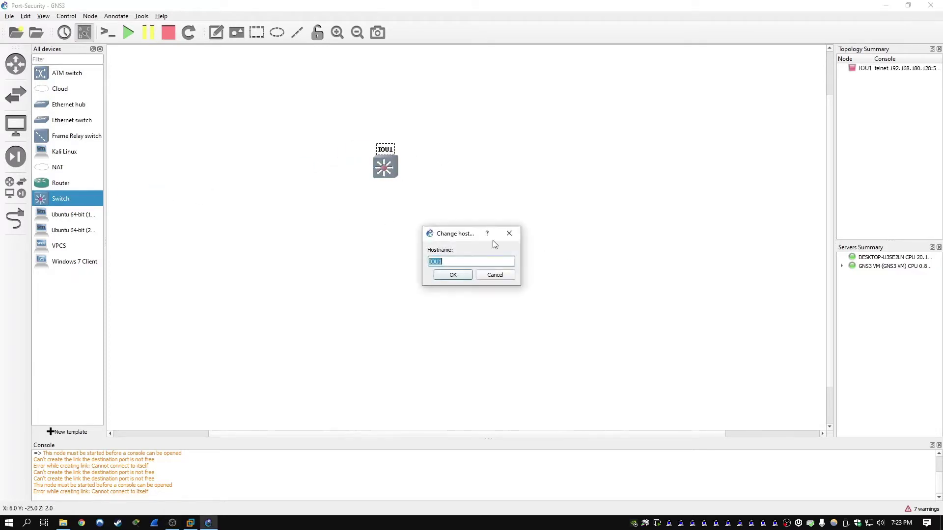
pyautogui.write('SW1')
pyautogui.click(459, 276)
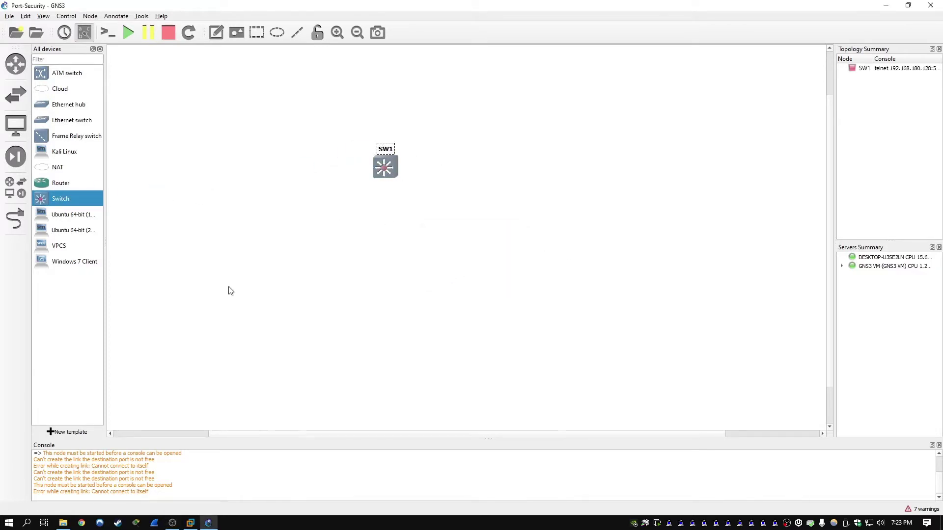
# Add two VPCS nodes, PC1 and PC2, both running on the GNS3 VM server.
pyautogui.moveTo(63, 247); pyautogui.dragTo(314, 237)
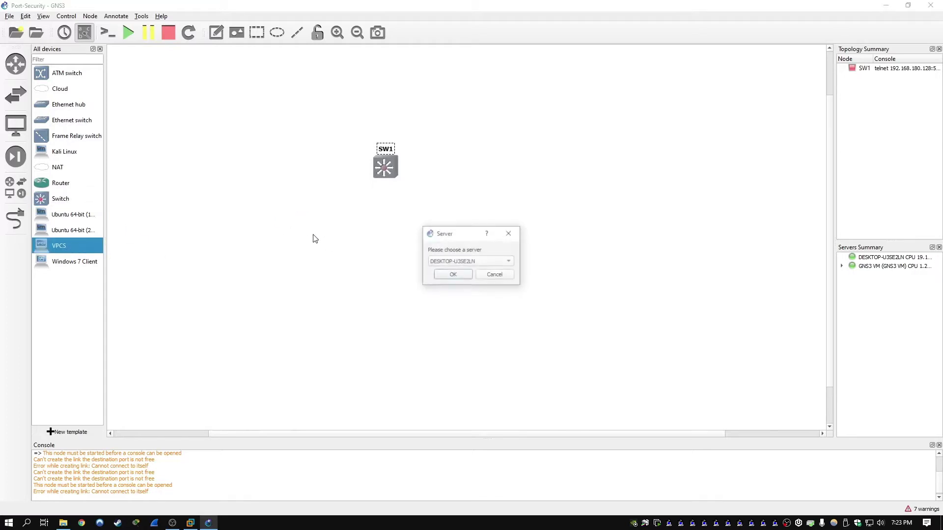
pyautogui.click(471, 262)
pyautogui.click(467, 269)
pyautogui.click(445, 274)
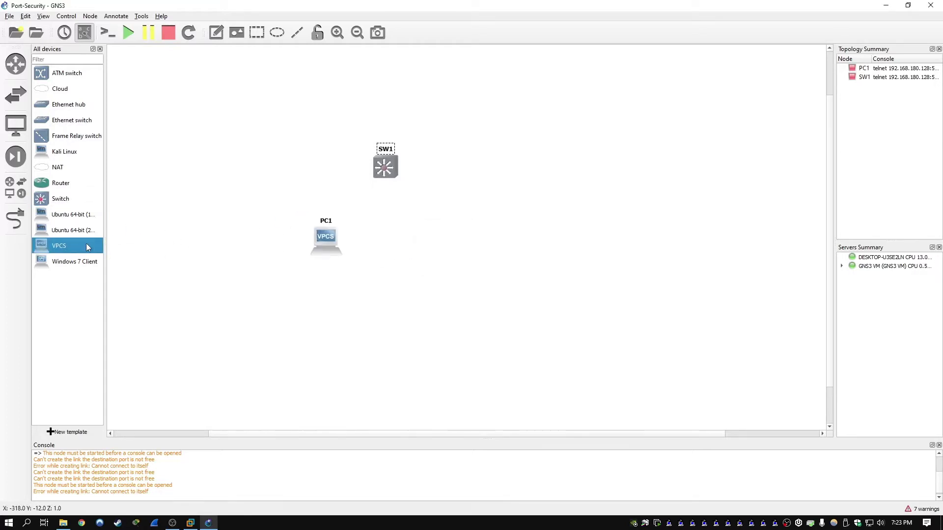
pyautogui.moveTo(87, 247); pyautogui.dragTo(474, 253)
pyautogui.click(464, 261)
pyautogui.click(464, 270)
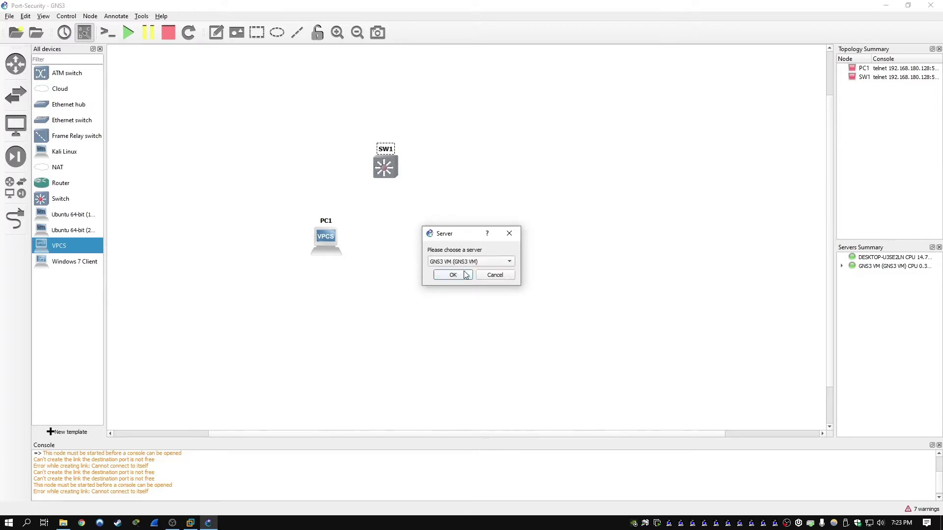
pyautogui.click(465, 274)
# Arrange PC1 and PC2 side by side below SW1.
pyautogui.moveTo(326, 249); pyautogui.dragTo(282, 240)
pyautogui.click(485, 235)
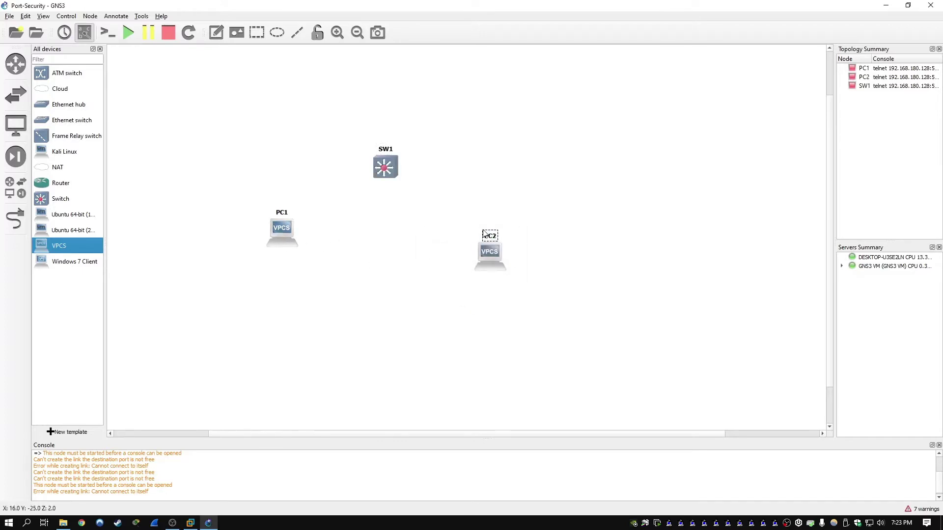
pyautogui.moveTo(505, 257); pyautogui.dragTo(481, 234)
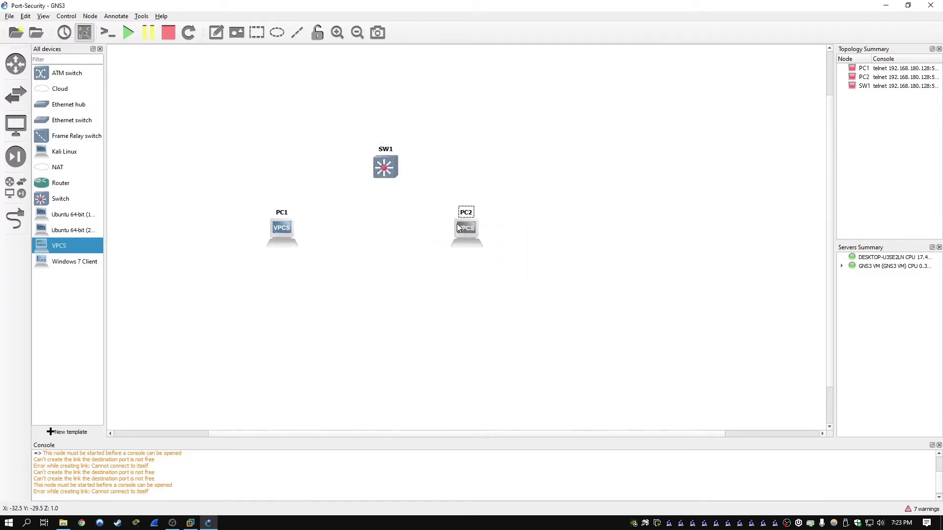
pyautogui.moveTo(283, 223); pyautogui.dragTo(320, 223)
pyautogui.click(421, 293)
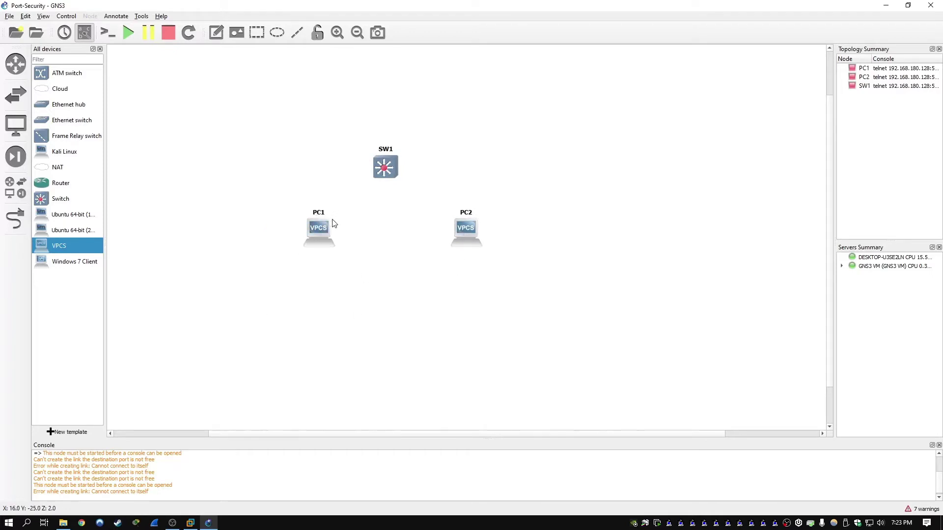
# Start SW1, PC1 and PC2 and open consoles for all three devices.
pyautogui.rightClick(320, 235)
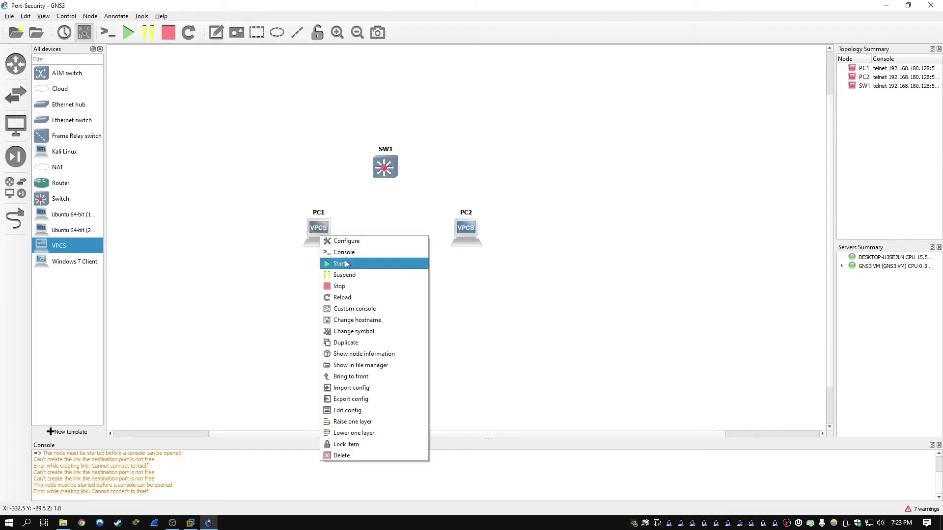
pyautogui.click(320, 141)
pyautogui.moveTo(260, 125); pyautogui.dragTo(535, 278)
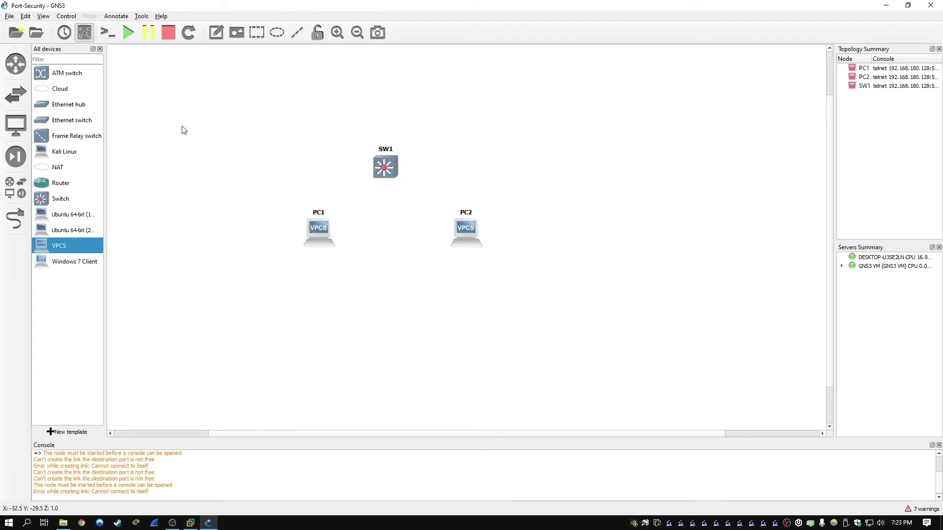
pyautogui.click(129, 34)
pyautogui.click(109, 33)
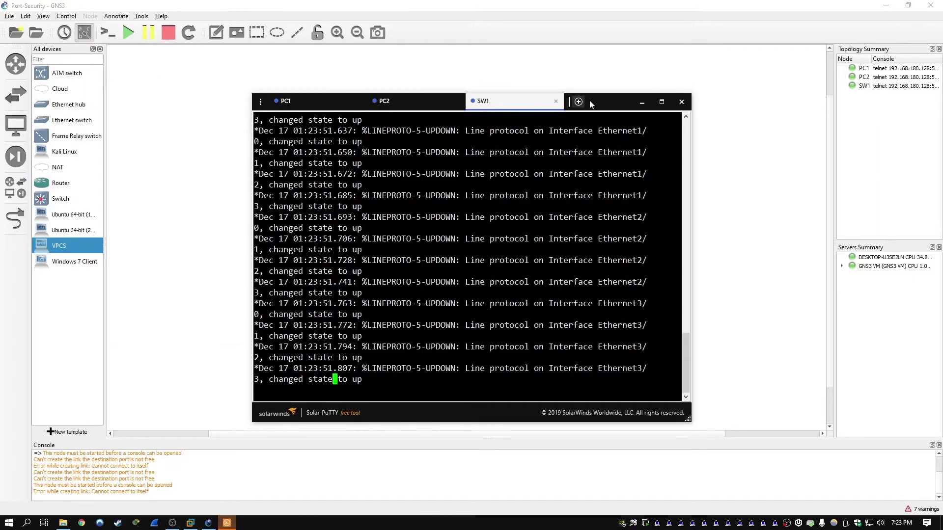
pyautogui.moveTo(589, 100); pyautogui.dragTo(846, 109)
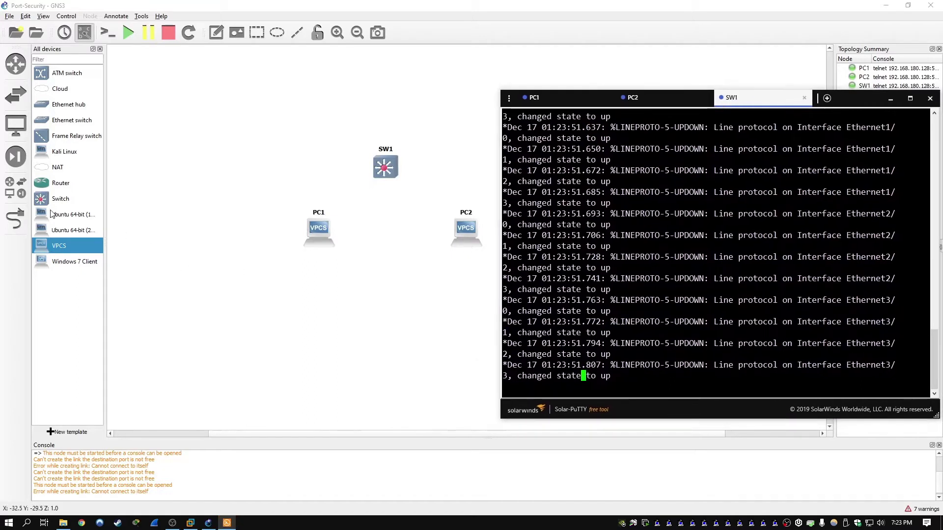
# Link PC1 Ethernet0 to SW1 Ethernet0/0 and PC2 Ethernet0 to SW1 Ethernet0/1.
pyautogui.click(16, 219)
pyautogui.click(318, 228)
pyautogui.click(346, 237)
pyautogui.click(384, 167)
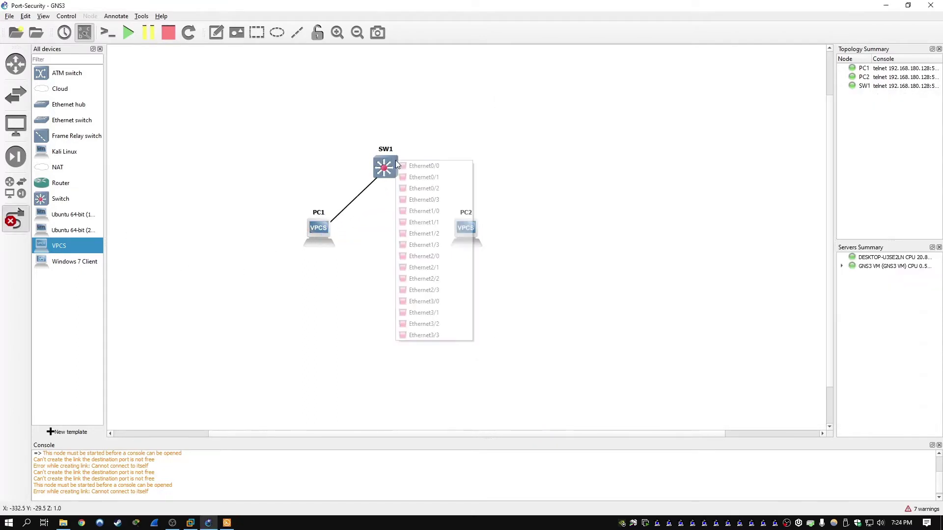
pyautogui.click(422, 167)
pyautogui.click(464, 225)
pyautogui.click(486, 229)
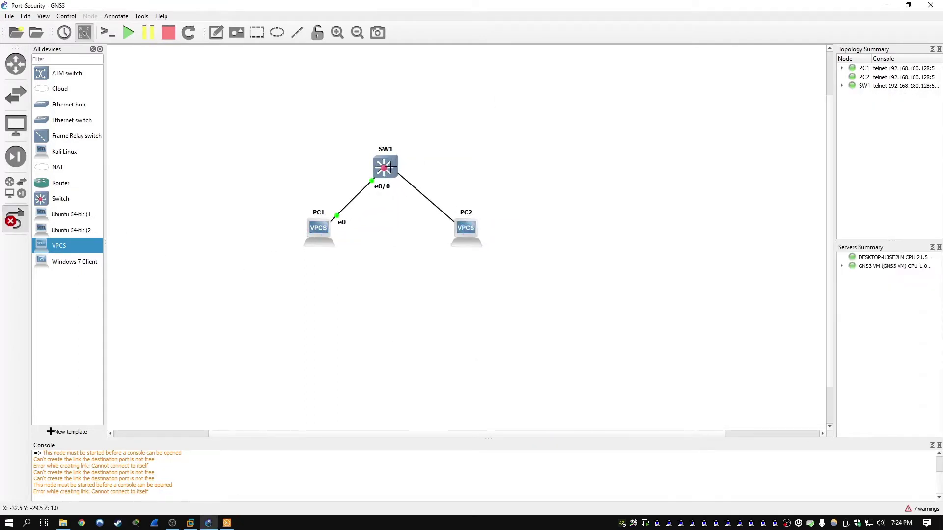
pyautogui.click(391, 168)
pyautogui.click(428, 183)
pyautogui.press('Escape')
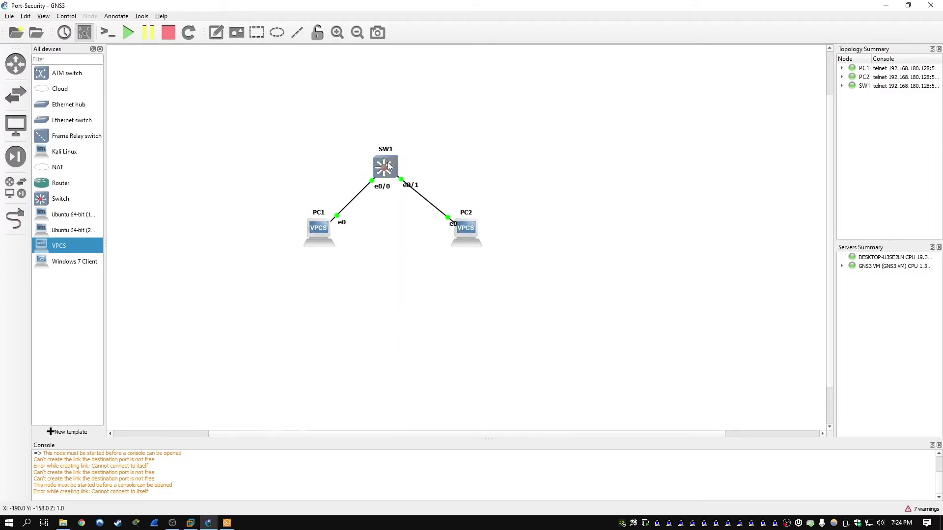
# Nudge SW1 slightly up and bring the console window back to the front.
pyautogui.moveTo(388, 167); pyautogui.dragTo(395, 160)
pyautogui.click(562, 129)
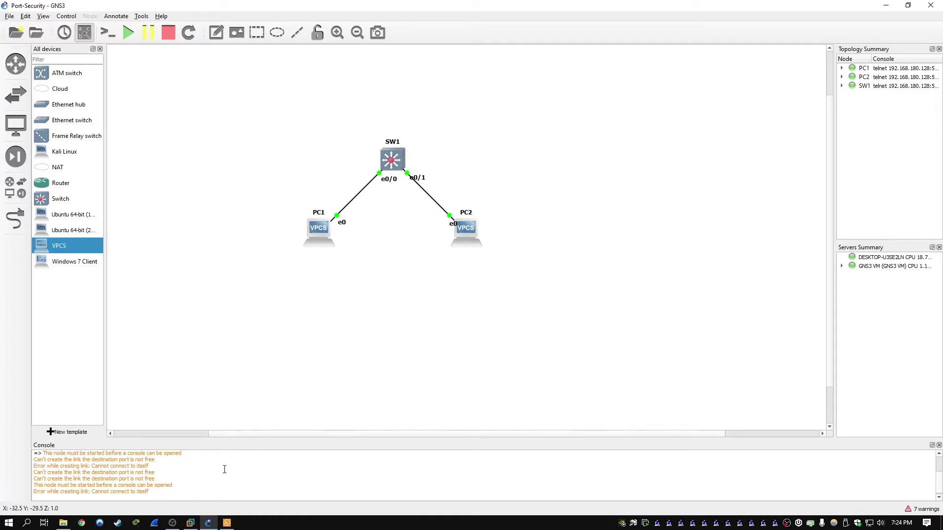
pyautogui.click(226, 523)
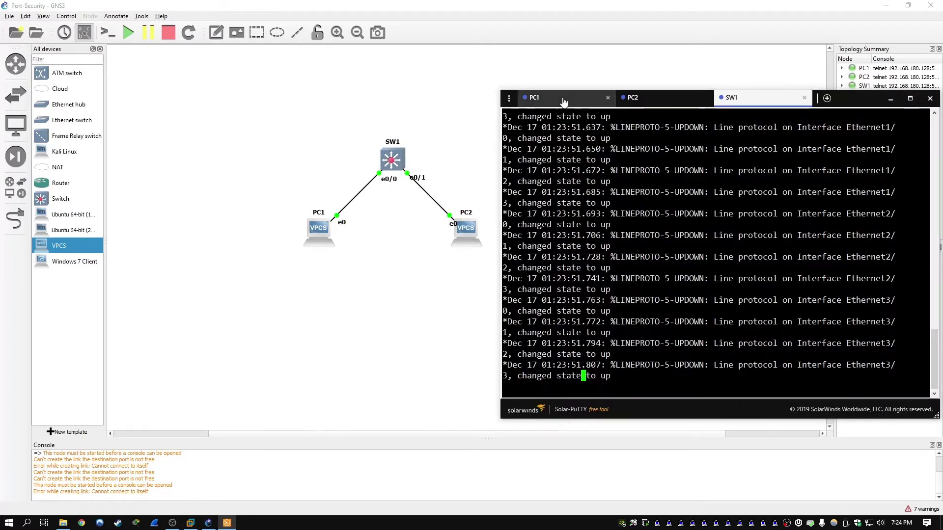
# Give PC1 the IP address 10.1.1.1 with mask 255.255.255.0.
pyautogui.click(565, 98)
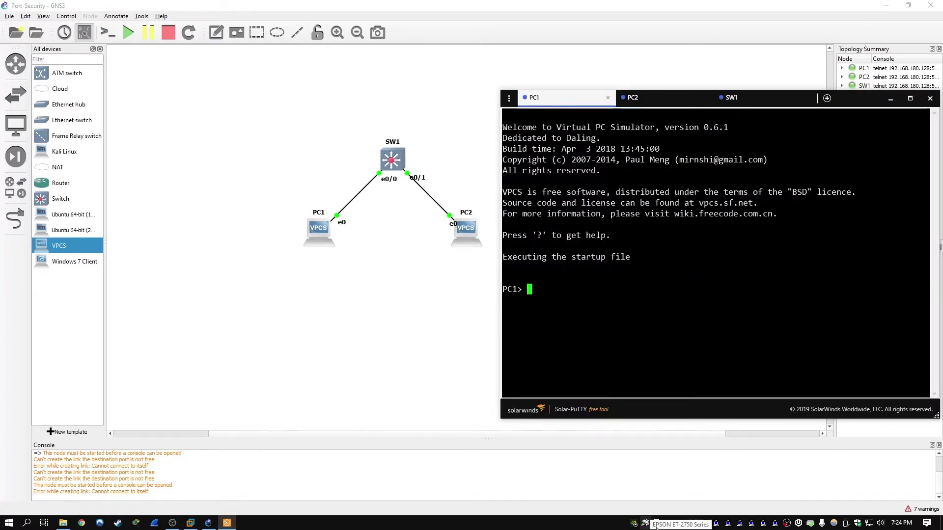
pyautogui.write('ip ')
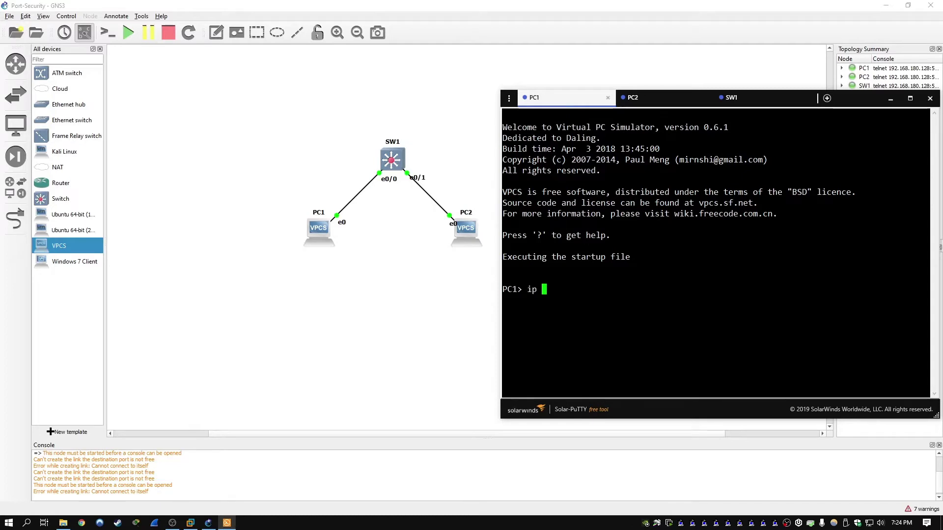
pyautogui.write('10.1.1.1 25')
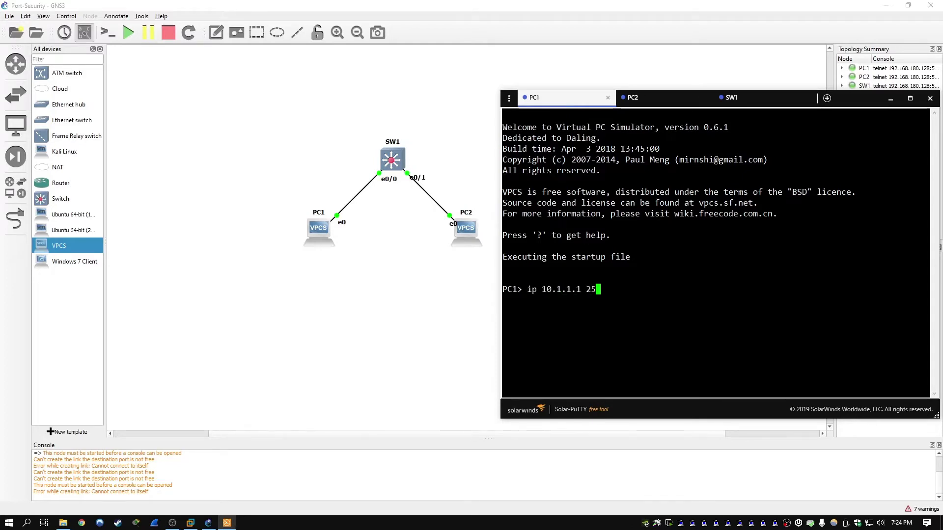
pyautogui.write('5.255.255.')
pyautogui.press('Return')
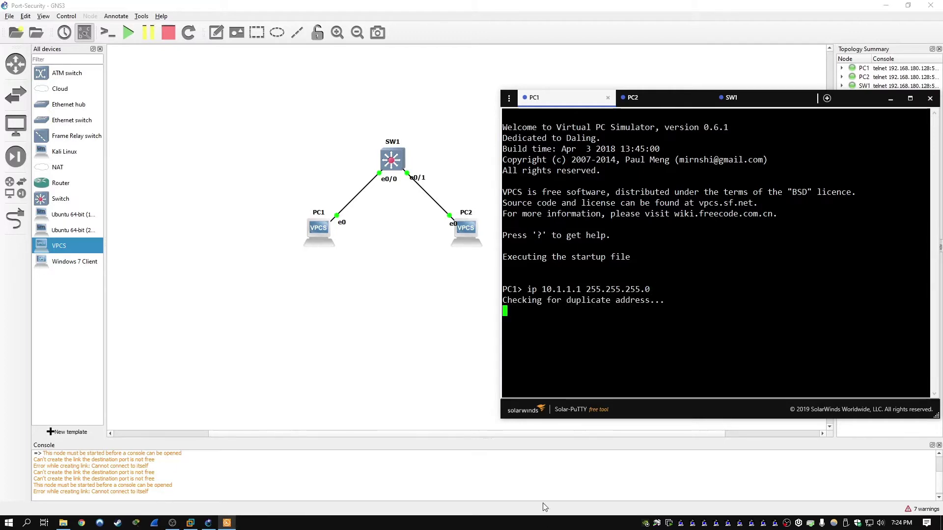
# Give PC2 the IP address 10.1.1.2 with mask 255.255.255.0.
pyautogui.click(660, 101)
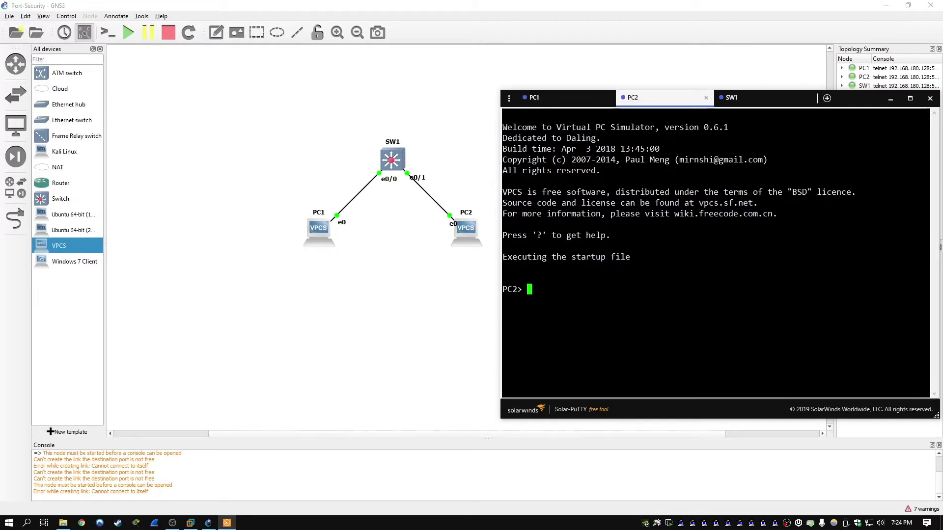
pyautogui.write('ip 10.1.1.2 255.255.25')
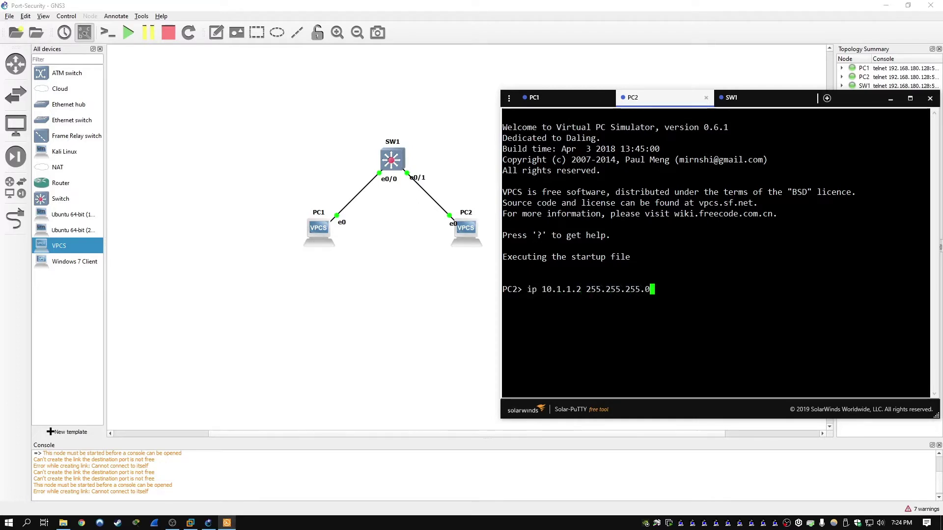
pyautogui.write('5.0')
pyautogui.press('Return')
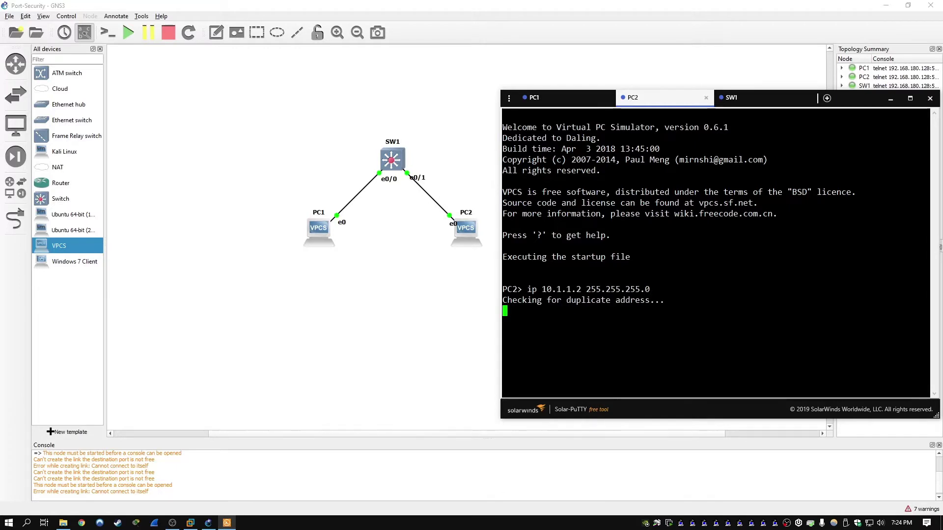
# Abort the mistyped ping to 10.1.1.2 on PC2 and clear the prompt.
pyautogui.write('pin')
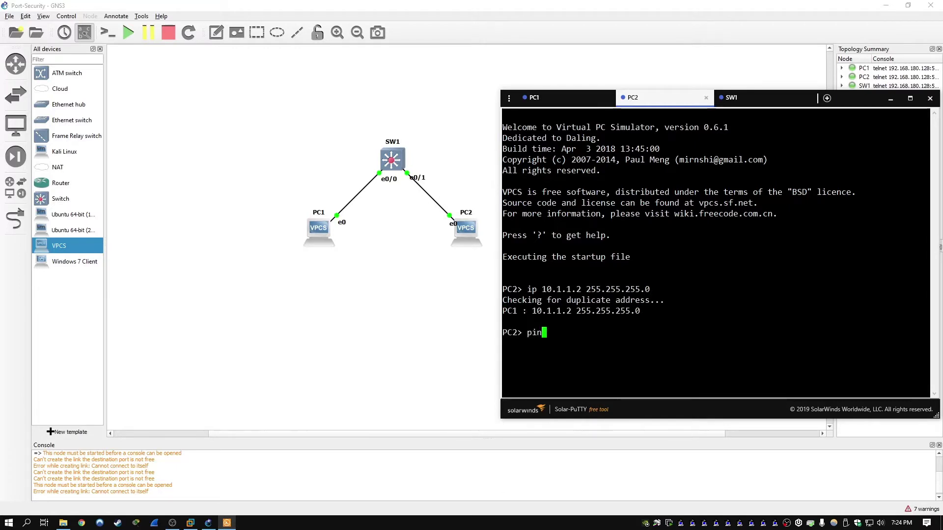
pyautogui.write('g 10.1.1.2')
pyautogui.press('BackSpace')
pyautogui.hotkey('ctrl', 'c')
pyautogui.press('Up')
pyautogui.press('Down')
pyautogui.press('Return')
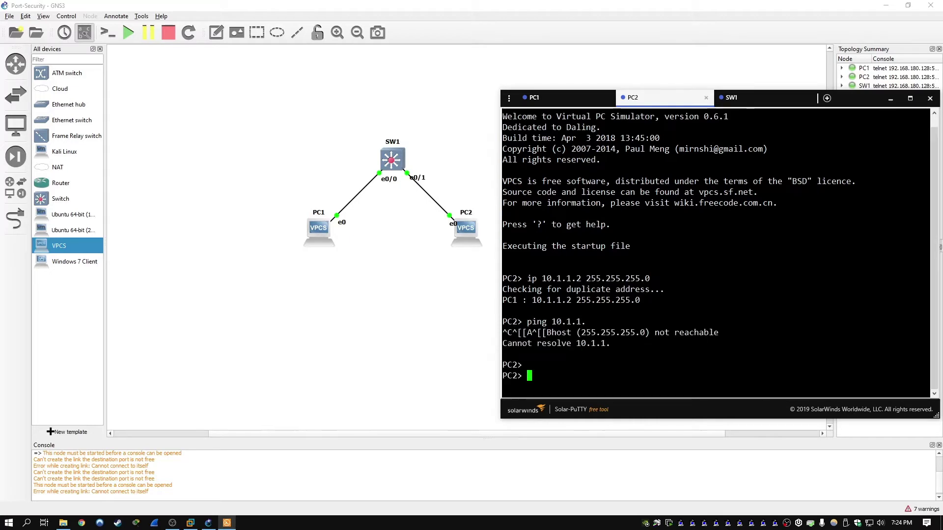
# Ping 10.1.1.1 from PC2, stop after three replies, then view SW1's console.
pyautogui.write('ping ')
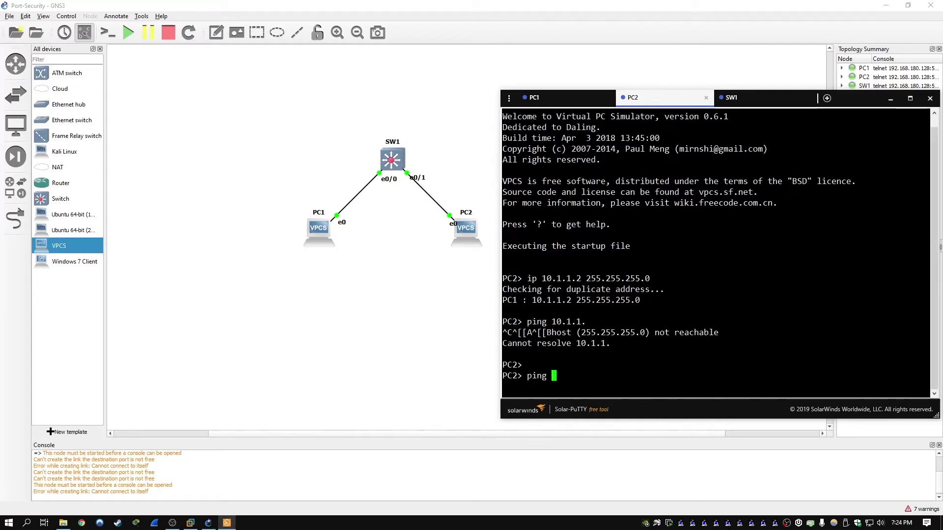
pyautogui.write('10.1.1.1')
pyautogui.press('Return')
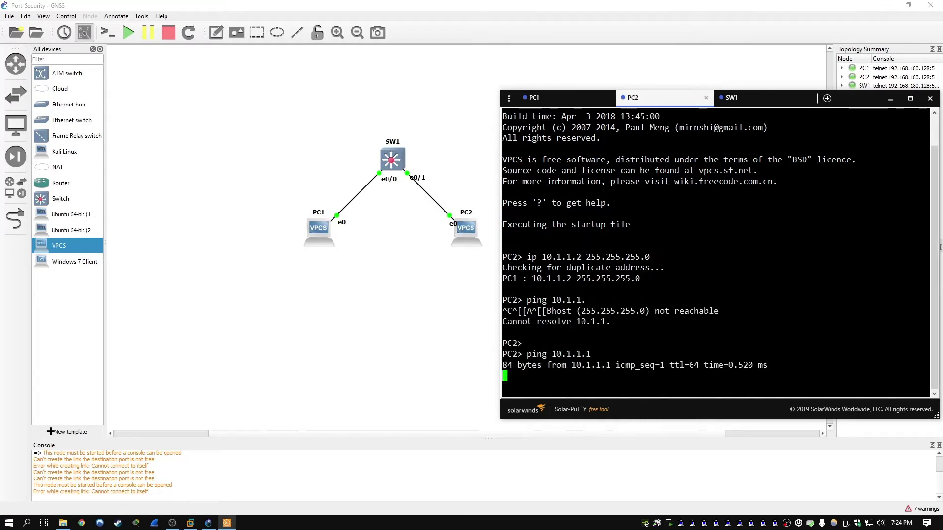
pyautogui.hotkey('ctrl', 'c')
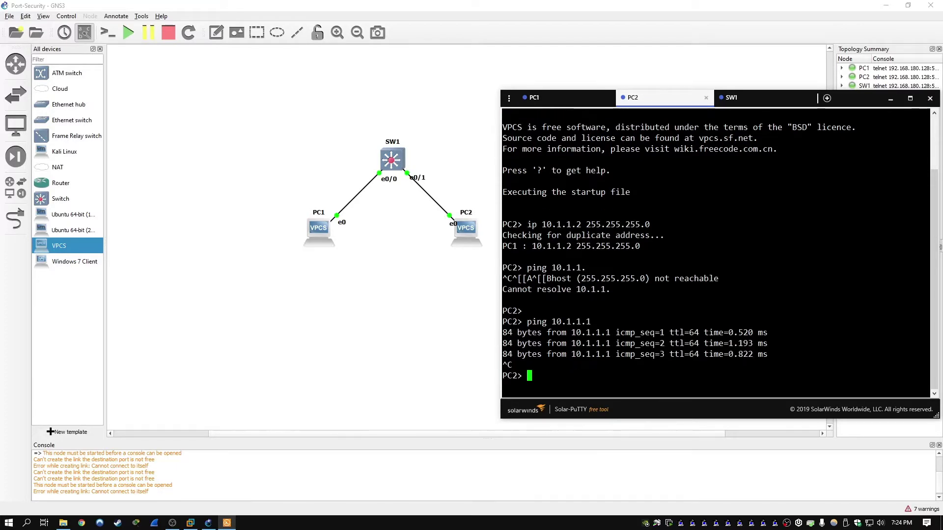
pyautogui.click(732, 97)
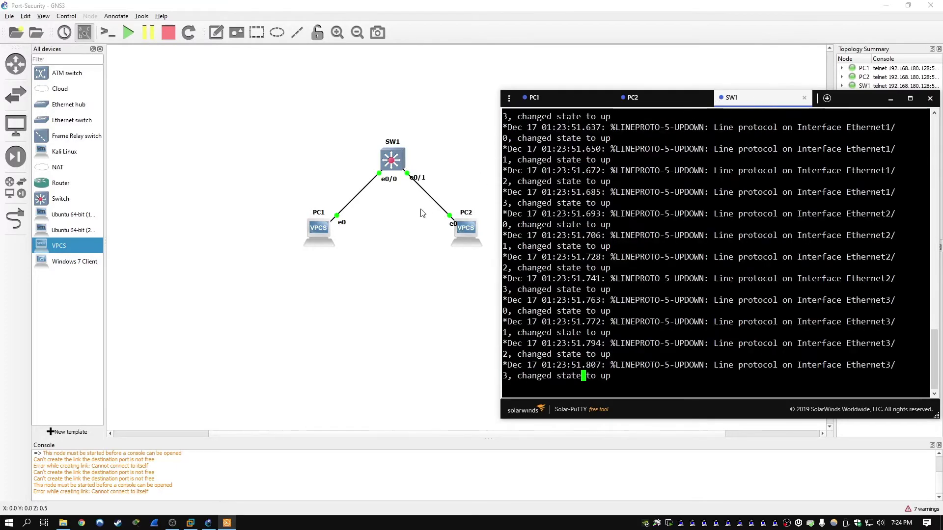
# Move the e0/0 and e0/1 labels beside SW1, then pick up PC2's e0 label.
pyautogui.click(263, 164)
pyautogui.moveTo(388, 180); pyautogui.dragTo(421, 175)
pyautogui.click(356, 172)
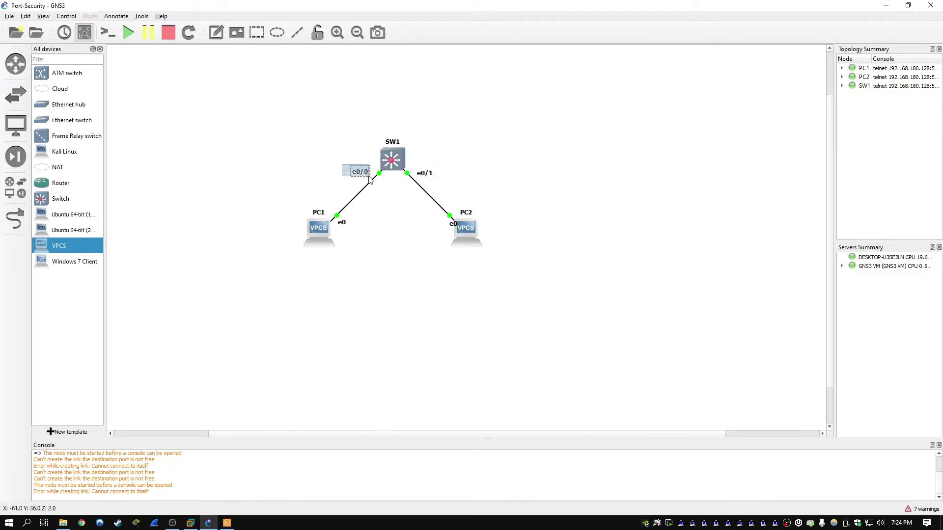
pyautogui.click(367, 254)
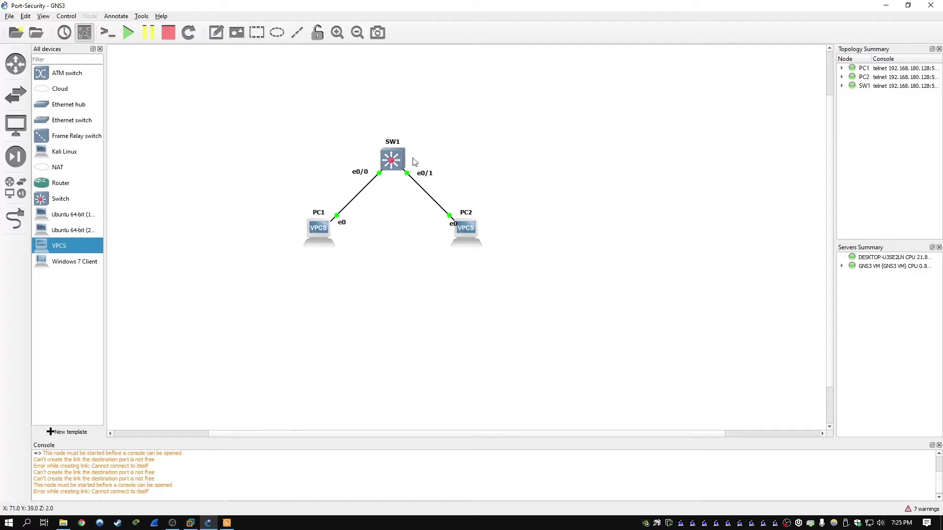
pyautogui.moveTo(414, 164); pyautogui.dragTo(443, 187)
pyautogui.click(491, 177)
pyautogui.moveTo(510, 214); pyautogui.dragTo(449, 257)
# Shift PC2's e0 label left and run 'show port-security int e0/0' on SW1.
pyautogui.moveTo(452, 224); pyautogui.dragTo(442, 224)
pyautogui.click(227, 523)
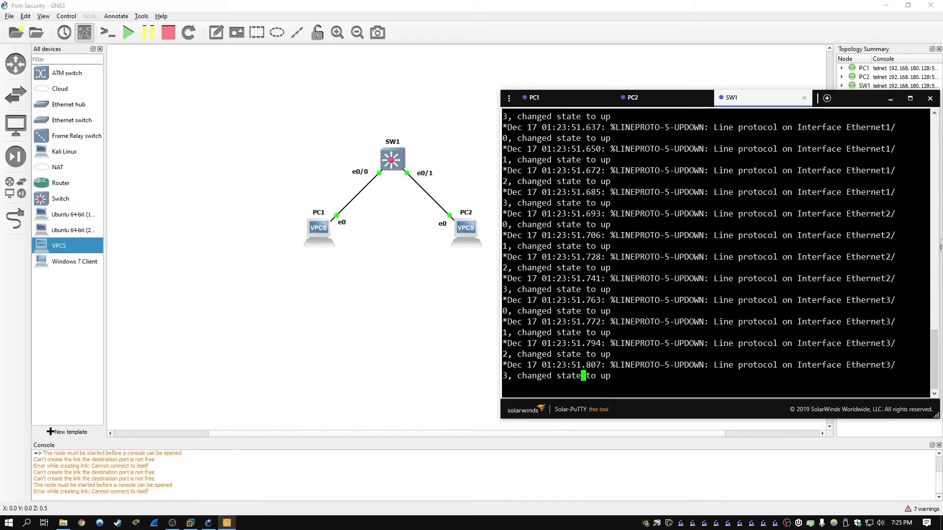
pyautogui.press('Return')
pyautogui.press('Return')
pyautogui.press('Return')
pyautogui.press('Return')
pyautogui.press('Return')
pyautogui.press('Return')
pyautogui.press('Return')
pyautogui.press('Return')
pyautogui.press('Return')
pyautogui.press('Return')
pyautogui.press('Return')
pyautogui.press('Return')
pyautogui.press('Return')
pyautogui.press('Return')
pyautogui.press('Return')
pyautogui.press('Return')
pyautogui.press('Return')
pyautogui.press('Return')
pyautogui.press('Return')
pyautogui.press('Return')
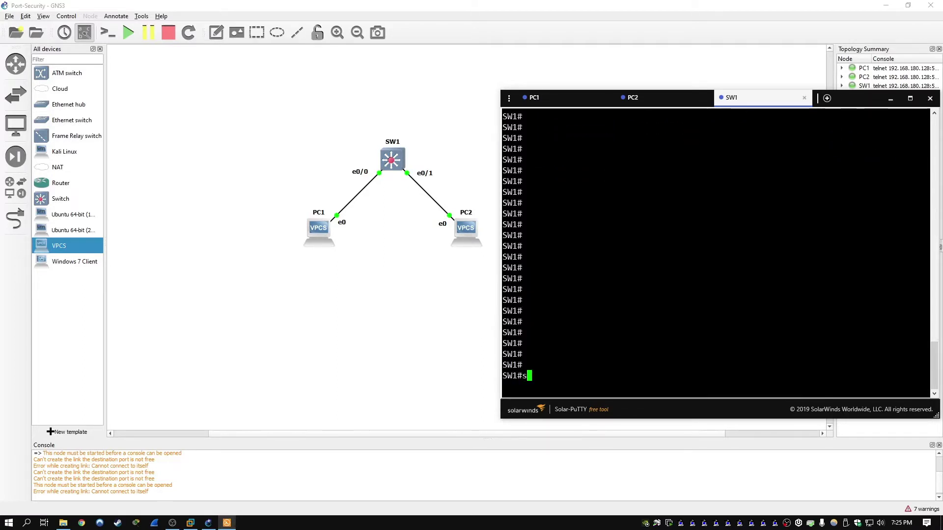
pyautogui.write('show ')
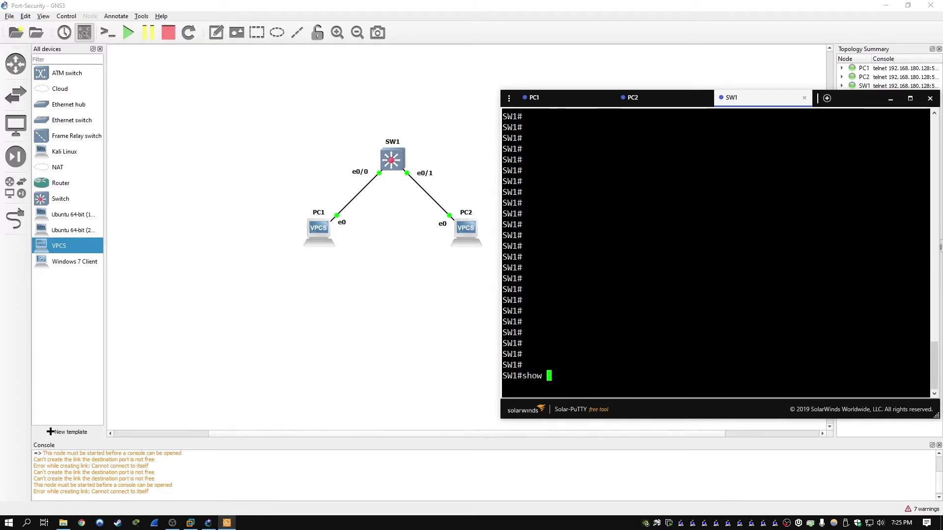
pyautogui.write('port-security ')
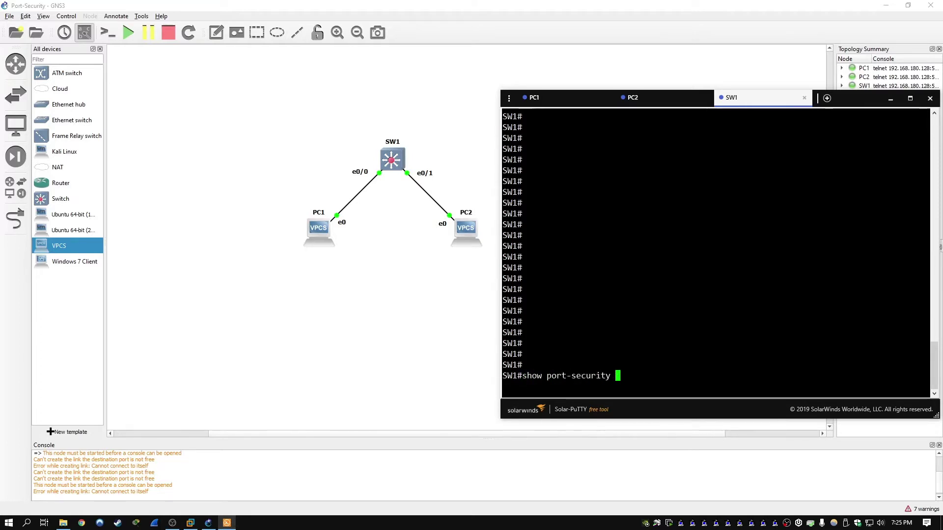
pyautogui.write('int e0/0')
pyautogui.press('Return')
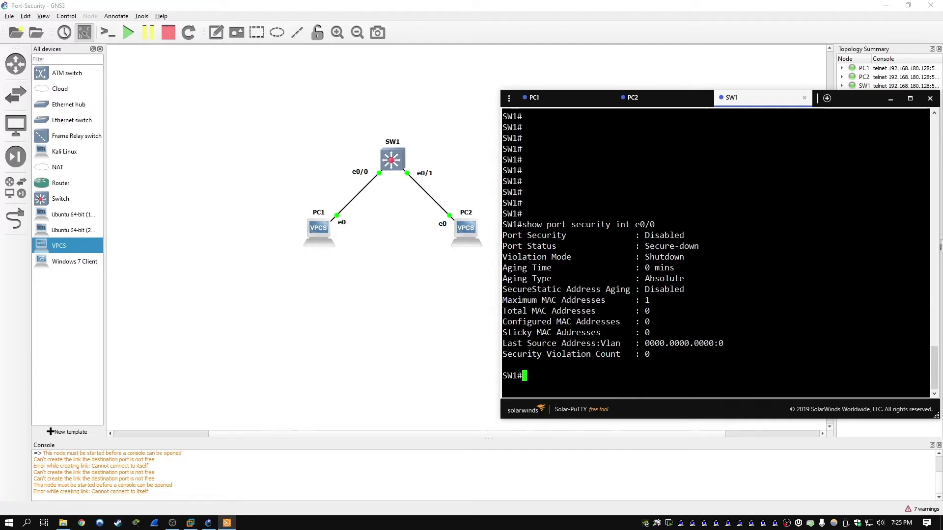
pyautogui.doubleClick(664, 235)
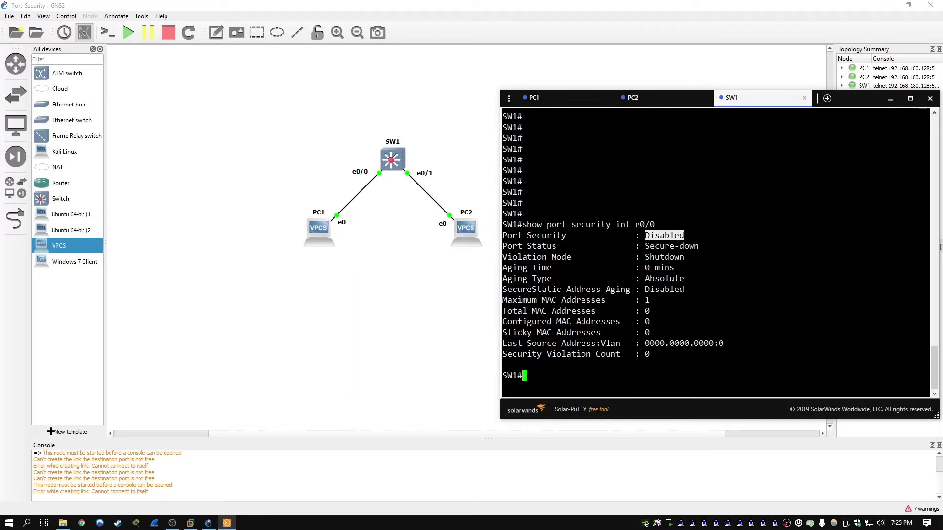
pyautogui.doubleClick(667, 257)
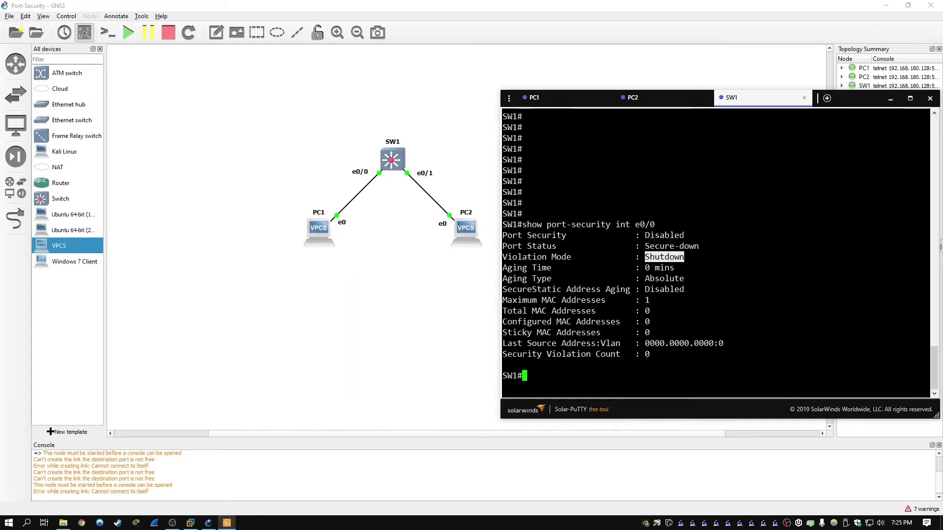
pyautogui.click(679, 259)
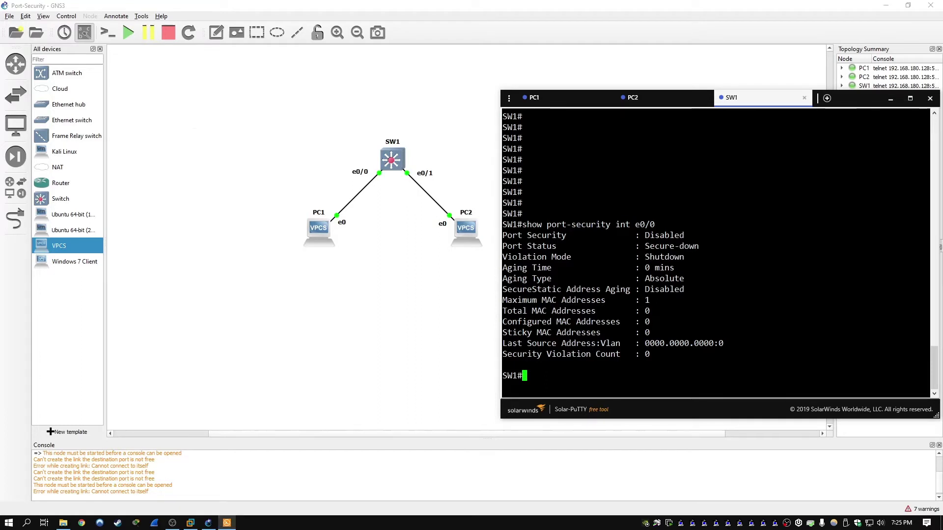
pyautogui.moveTo(928, 301); pyautogui.dragTo(648, 301)
pyautogui.click(677, 302)
pyautogui.doubleClick(667, 236)
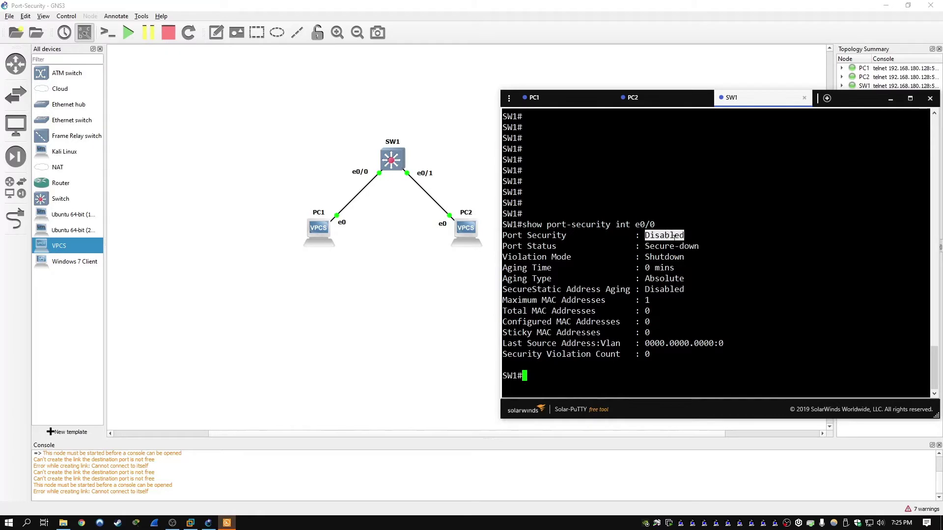
pyautogui.click(674, 237)
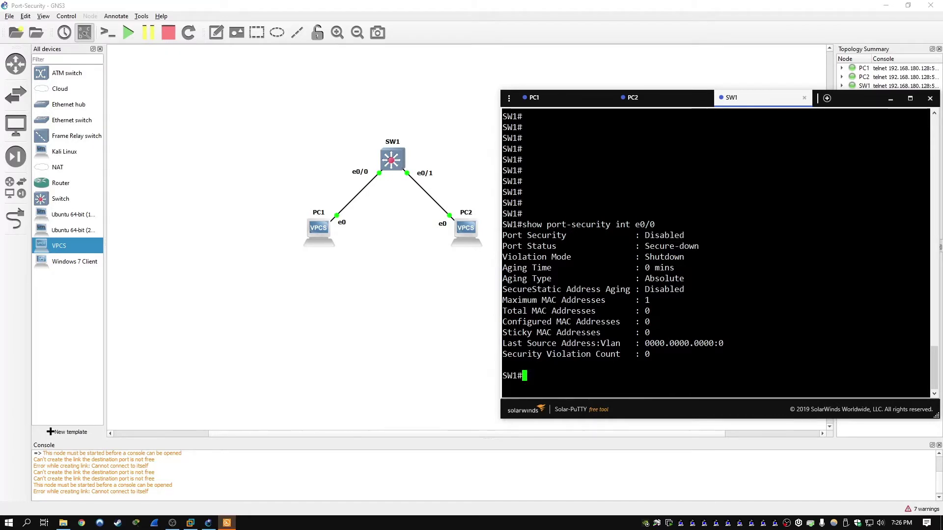
pyautogui.press('Return')
pyautogui.press('Return')
# Enter configuration for interface e0/0 and set it to switchport mode access.
pyautogui.write('conf t')
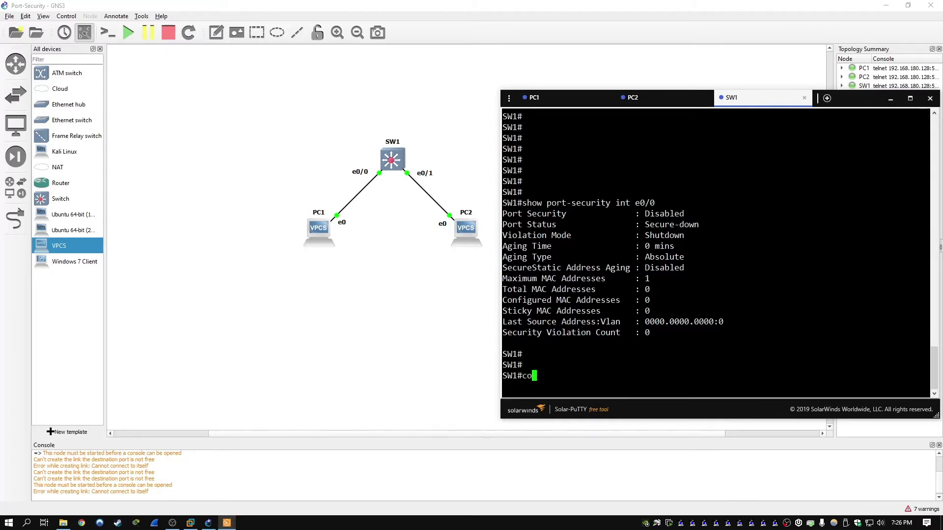
pyautogui.press('Return')
pyautogui.write('int e0/0')
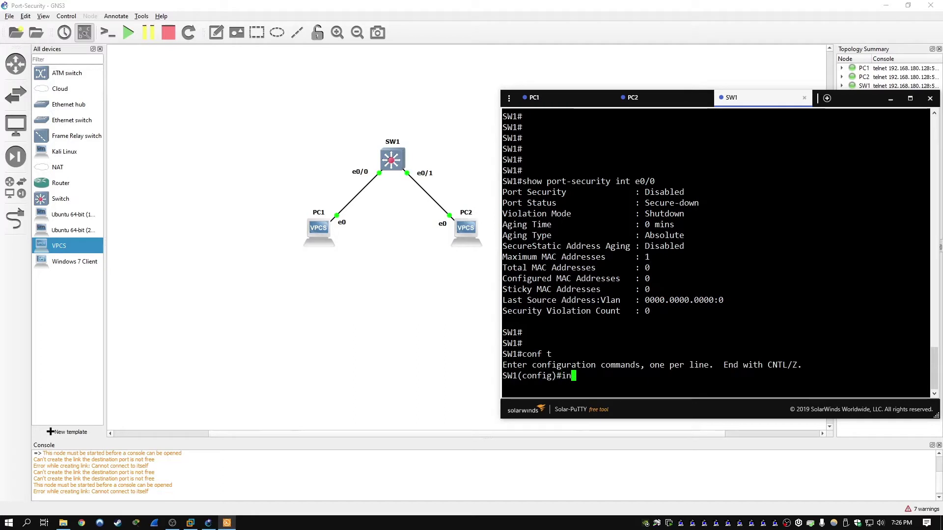
pyautogui.press('Return')
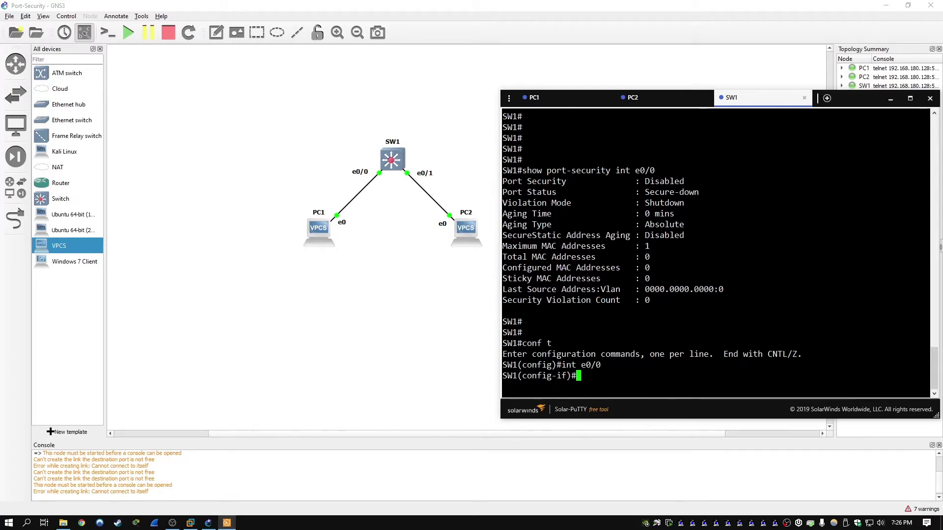
pyautogui.write('switchport mode access')
pyautogui.press('Return')
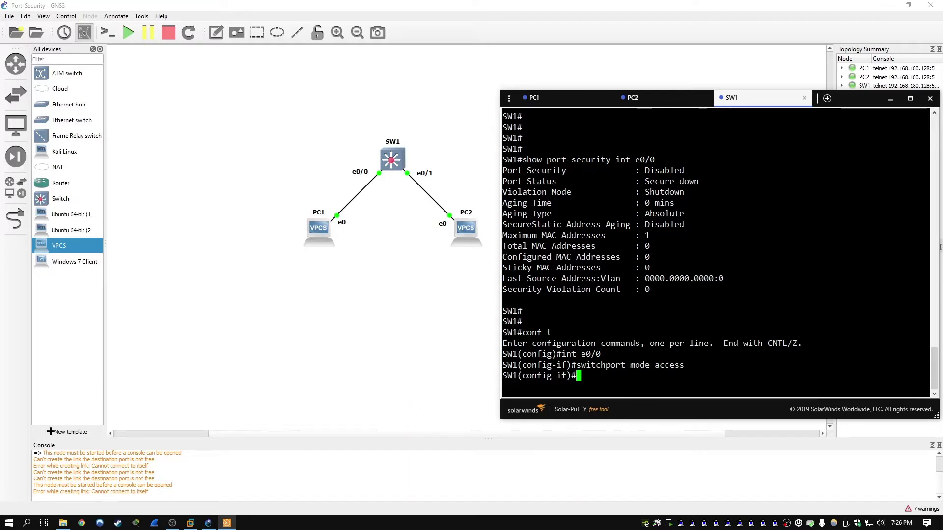
# Enable switchport port-security on e0/0, correcting the typos.
pyautogui.write('switchpot port-securit')
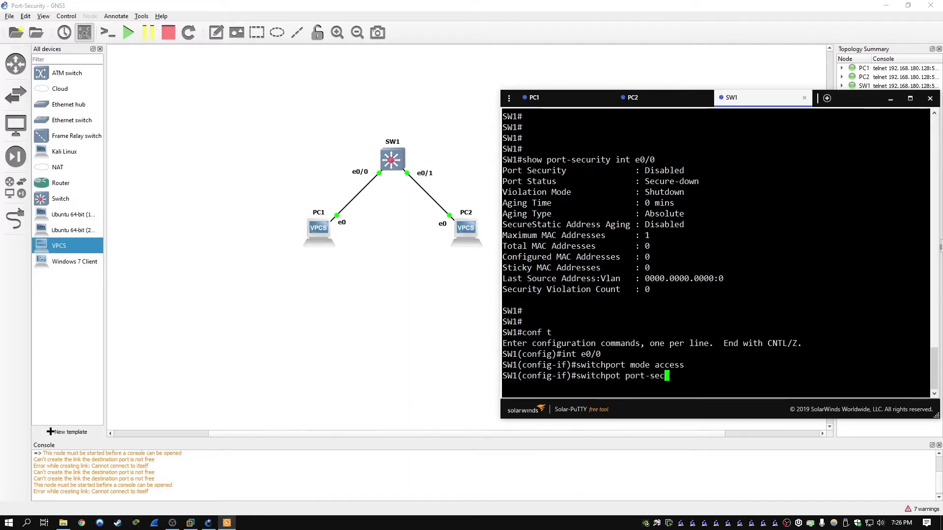
pyautogui.press('BackSpace')
pyautogui.press('BackSpace')
pyautogui.press('BackSpace')
pyautogui.press('BackSpace')
pyautogui.press('BackSpace')
pyautogui.press('BackSpace')
pyautogui.press('BackSpace')
pyautogui.press('BackSpace')
pyautogui.press('BackSpace')
pyautogui.press('BackSpace')
pyautogui.press('BackSpace')
pyautogui.press('BackSpace')
pyautogui.press('BackSpace')
pyautogui.press('BackSpace')
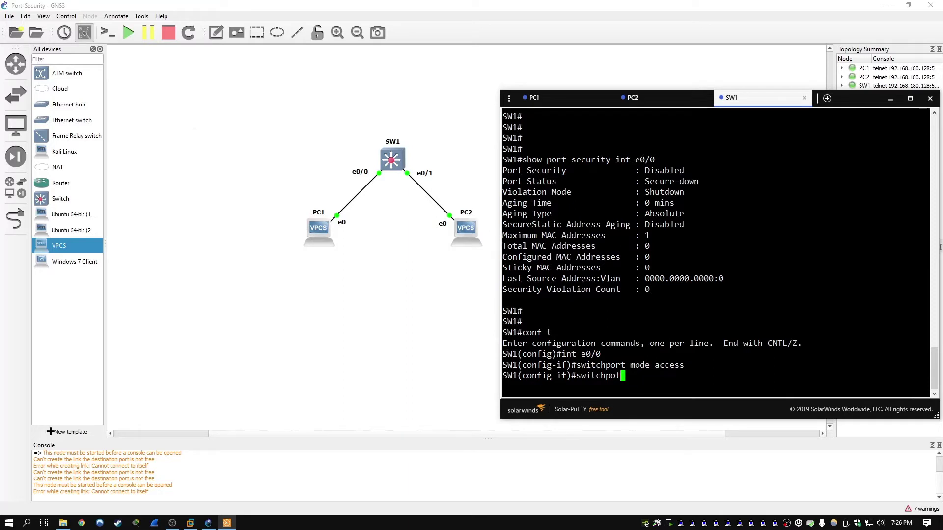
pyautogui.write('rt ')
pyautogui.write('port-secur')
pyautogui.press('BackSpace')
pyautogui.write('t-security ?')
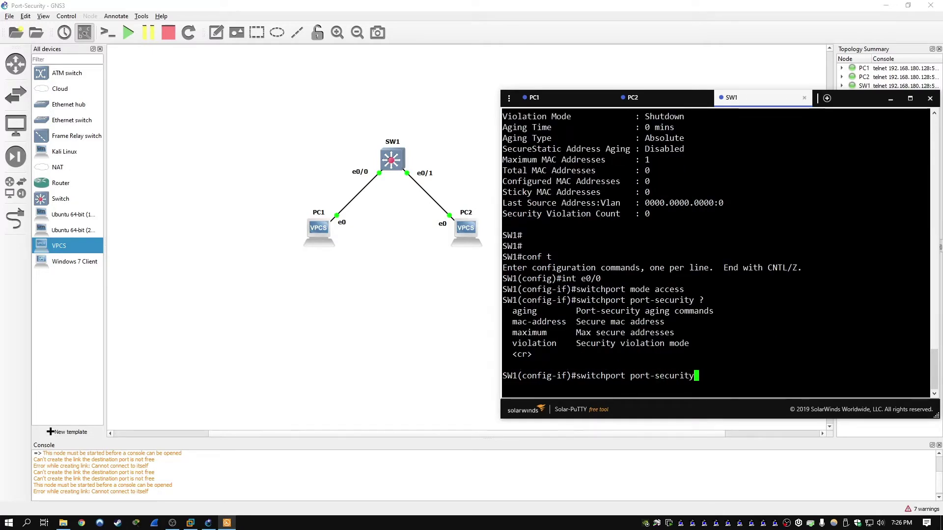
pyautogui.press('Return')
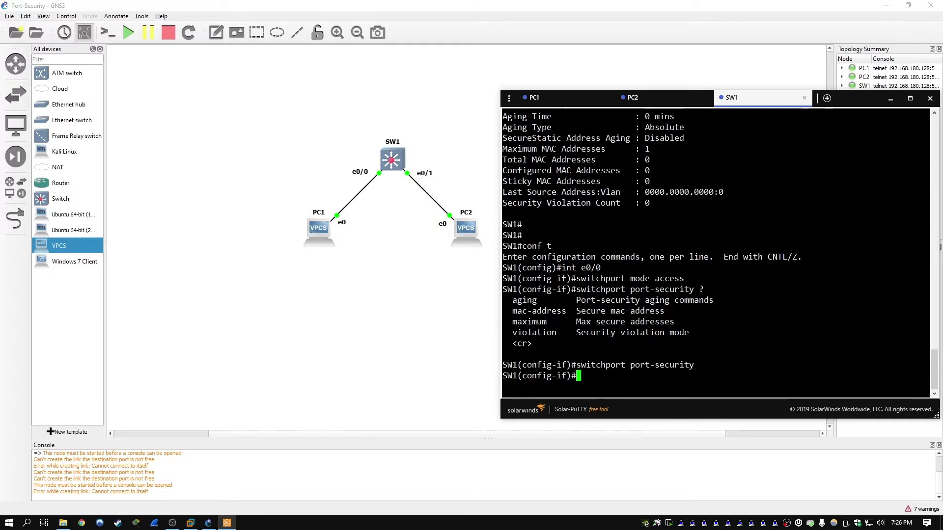
# Begin typing 'do show port-security int e0/' to verify the interface.
pyautogui.press('Return')
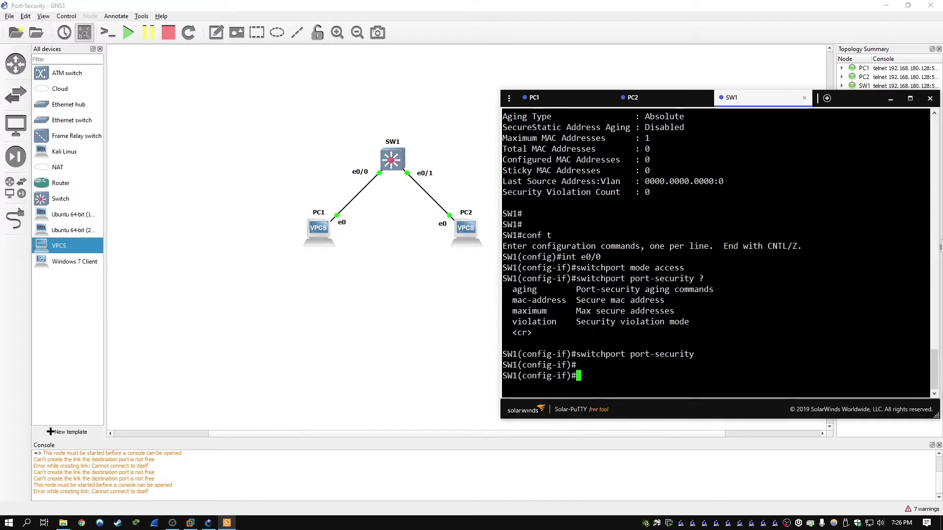
pyautogui.press('Up')
pyautogui.press('Up')
pyautogui.press('Up')
pyautogui.press('Down')
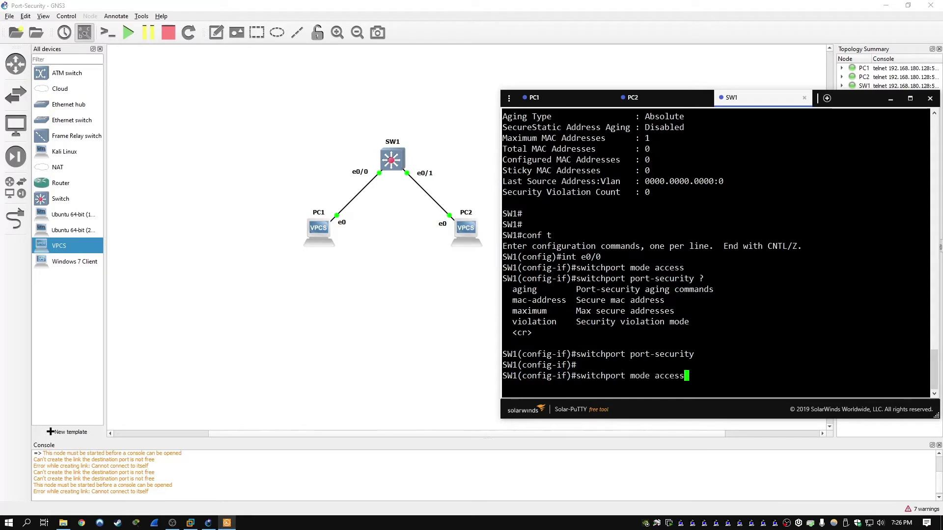
pyautogui.press('BackSpace')
pyautogui.press('BackSpace')
pyautogui.press('BackSpace')
pyautogui.press('BackSpace')
pyautogui.press('BackSpace')
pyautogui.press('BackSpace')
pyautogui.press('BackSpace')
pyautogui.press('BackSpace')
pyautogui.press('BackSpace')
pyautogui.press('BackSpace')
pyautogui.press('BackSpace')
pyautogui.press('BackSpace')
pyautogui.press('BackSpace')
pyautogui.press('BackSpace')
pyautogui.press('BackSpace')
pyautogui.press('BackSpace')
pyautogui.press('BackSpace')
pyautogui.press('BackSpace')
pyautogui.press('BackSpace')
pyautogui.press('BackSpace')
pyautogui.write('do show ')
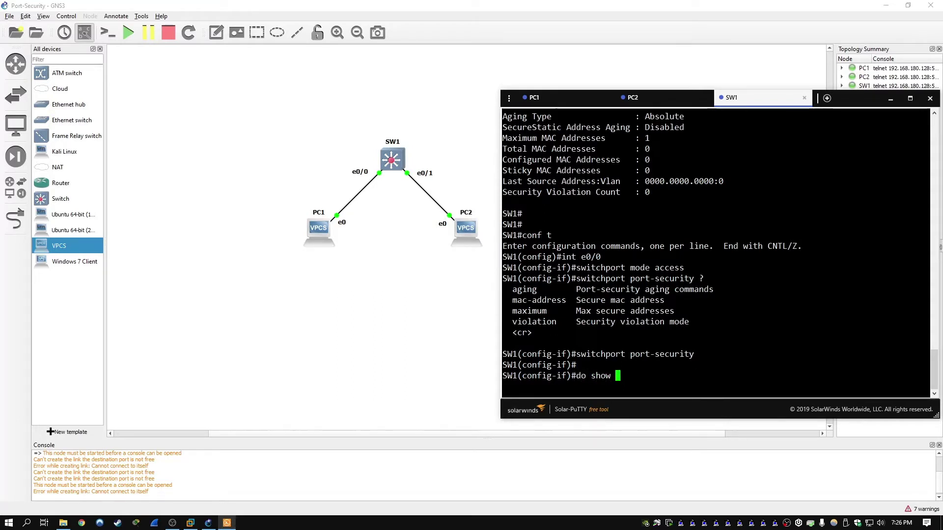
pyautogui.write('port-security ')
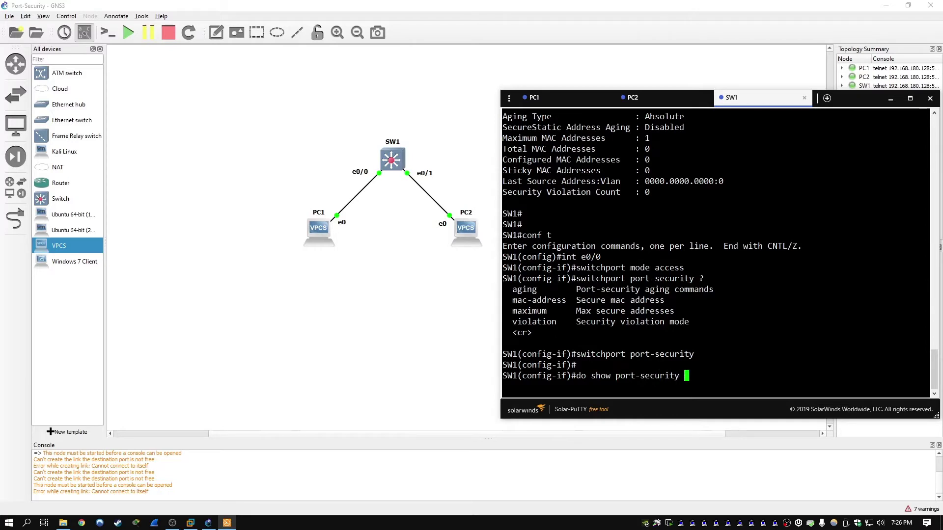
pyautogui.write('int e0/0')
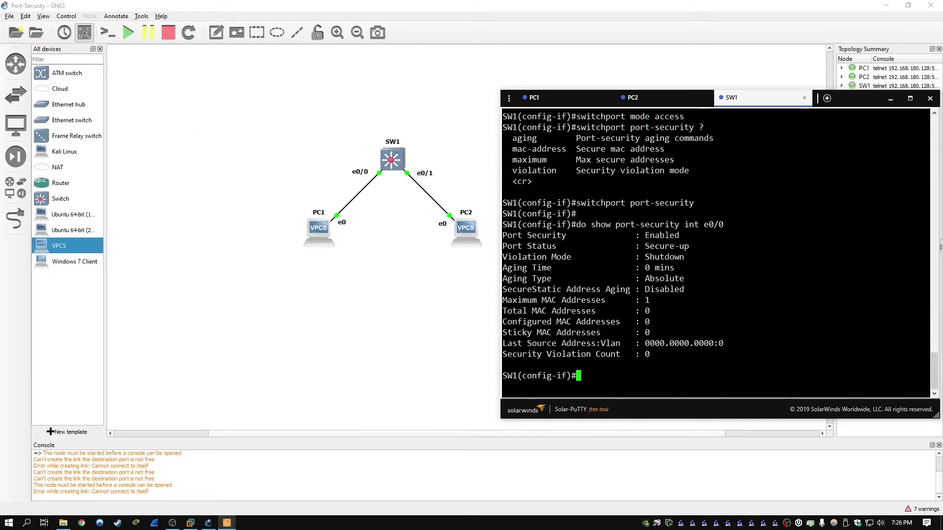
# Confirm e0/0 port security reads Enabled and list the switchport port-security options.
pyautogui.doubleClick(661, 236)
pyautogui.click(661, 235)
pyautogui.press('Up')
pyautogui.press('Up')
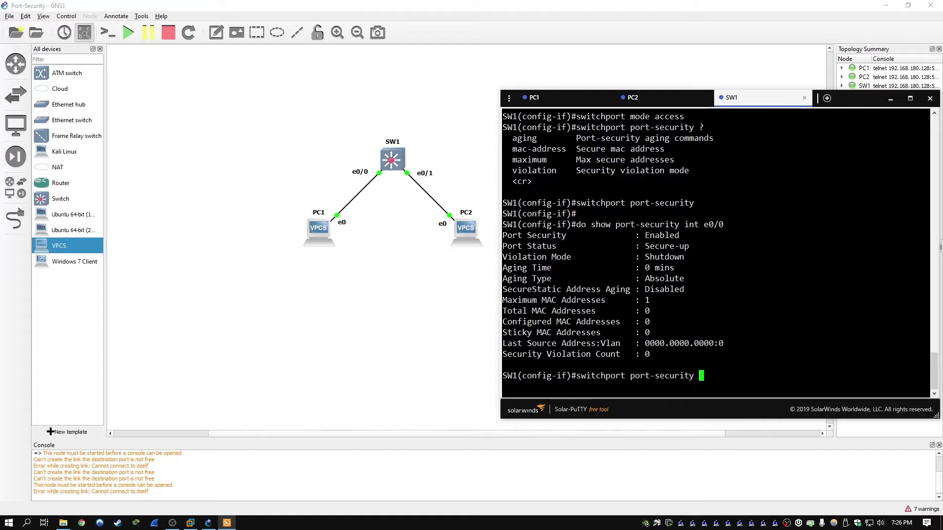
pyautogui.write('?')
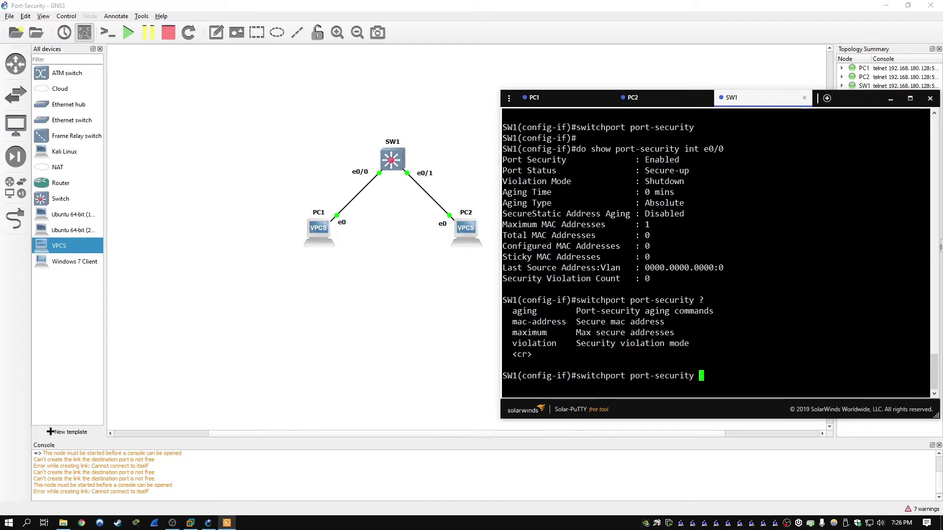
pyautogui.moveTo(737, 345); pyautogui.dragTo(511, 311)
pyautogui.click(510, 311)
# List the port-security mac-address options, noting the 48-bit MAC format, then view PC1's console.
pyautogui.write('mac-address ?')
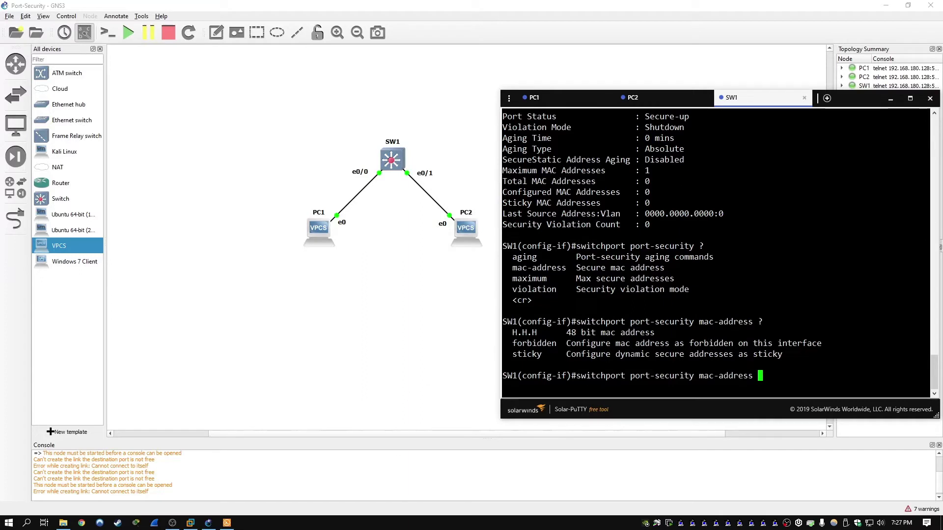
pyautogui.moveTo(928, 333); pyautogui.dragTo(516, 333)
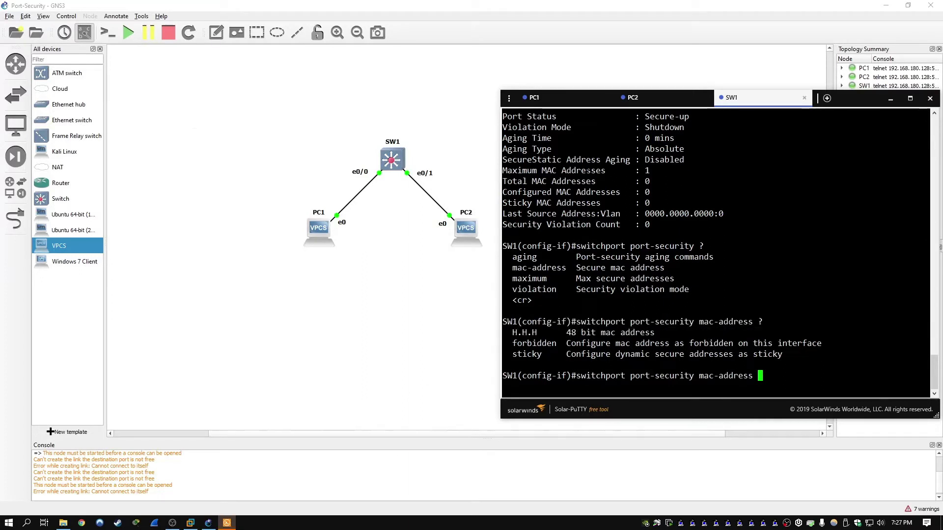
pyautogui.click(553, 100)
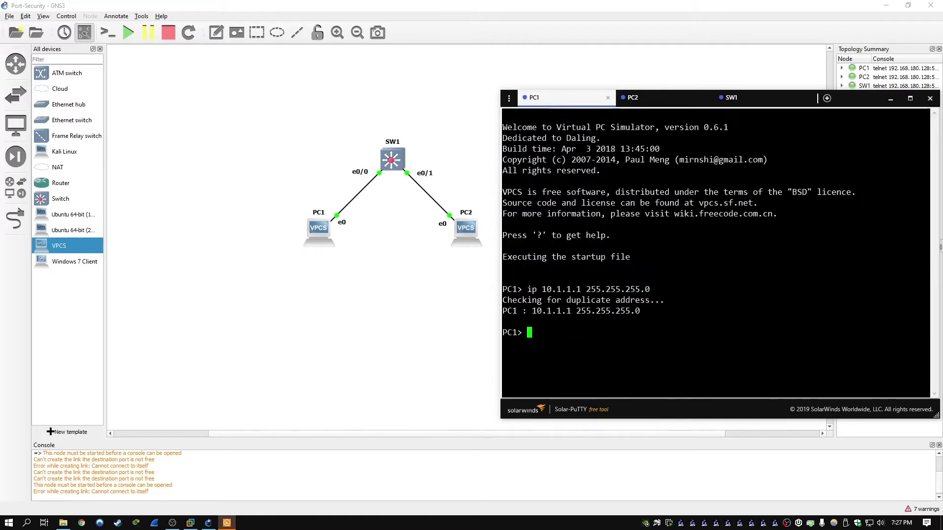
# Run show ip on PC1 and highlight its MAC address 00:50:79:66:68:01.
pyautogui.write('show ip')
pyautogui.press('Return')
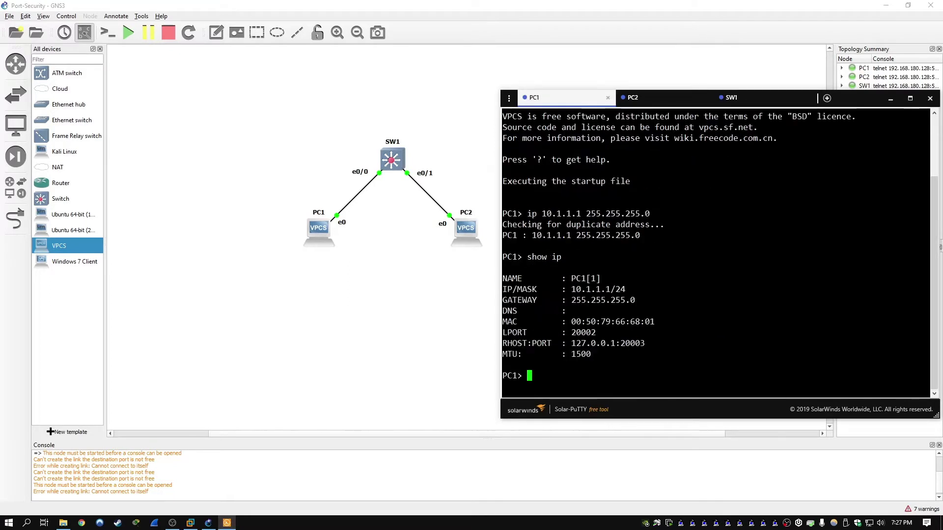
pyautogui.moveTo(927, 322); pyautogui.dragTo(572, 321)
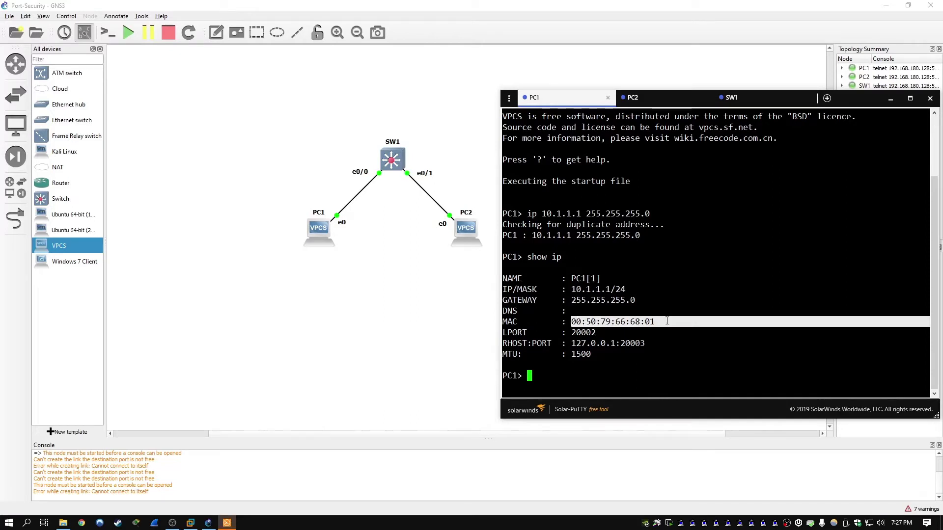
# Highlight the sticky option in SW1's help output, then reselect PC1's MAC line.
pyautogui.click(731, 97)
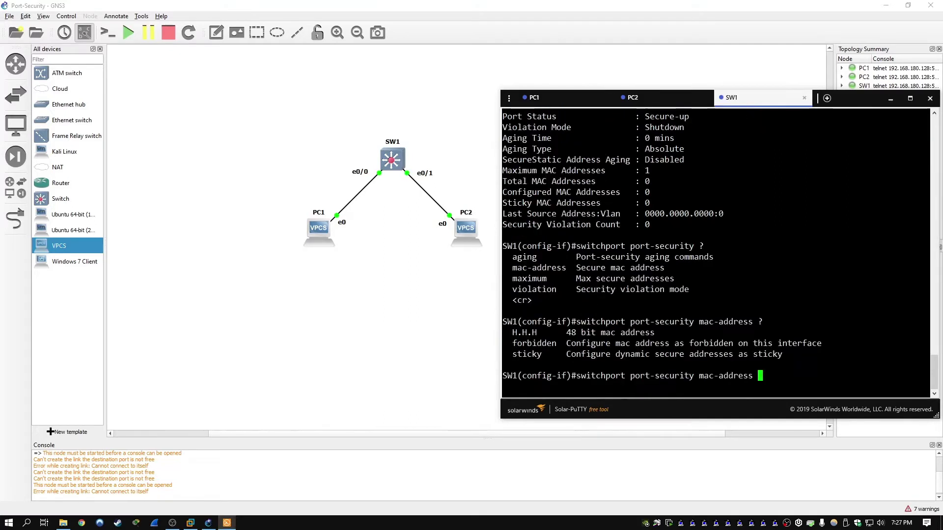
pyautogui.doubleClick(526, 354)
pyautogui.click(560, 96)
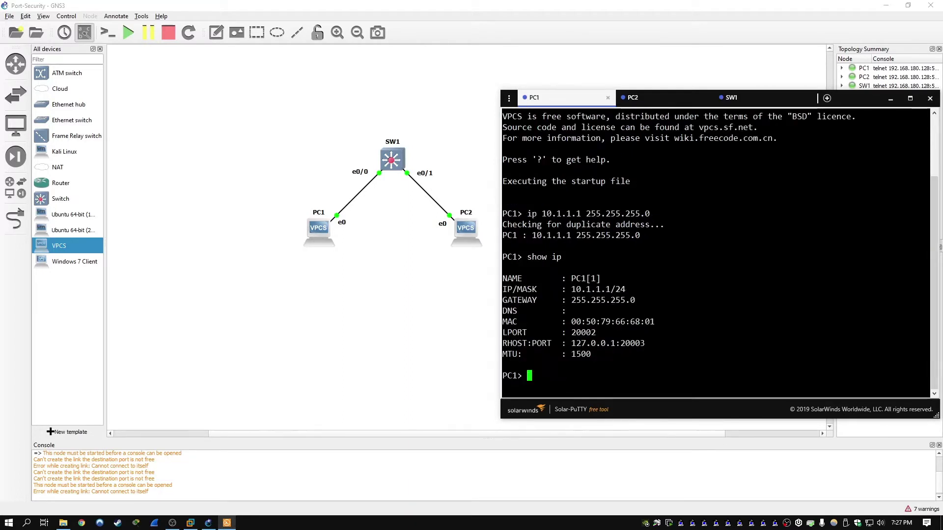
pyautogui.moveTo(929, 322); pyautogui.dragTo(571, 322)
pyautogui.click(570, 321)
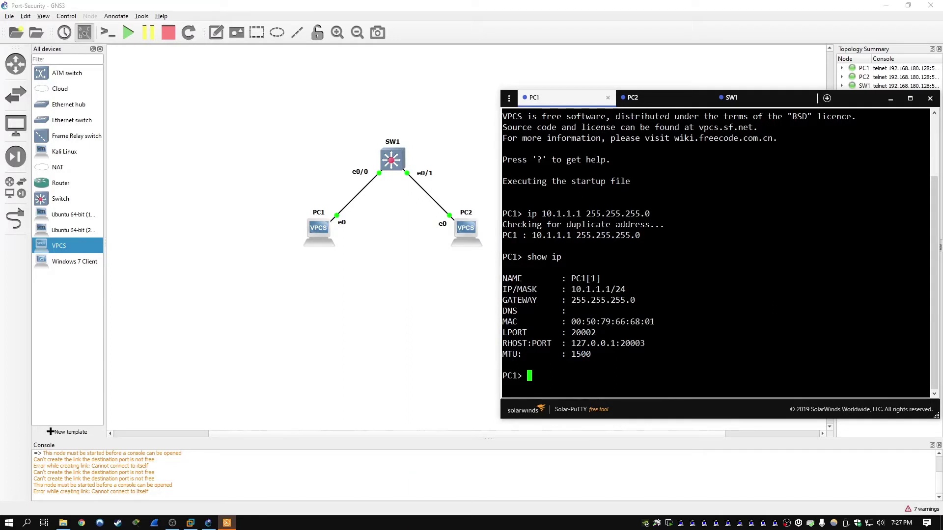